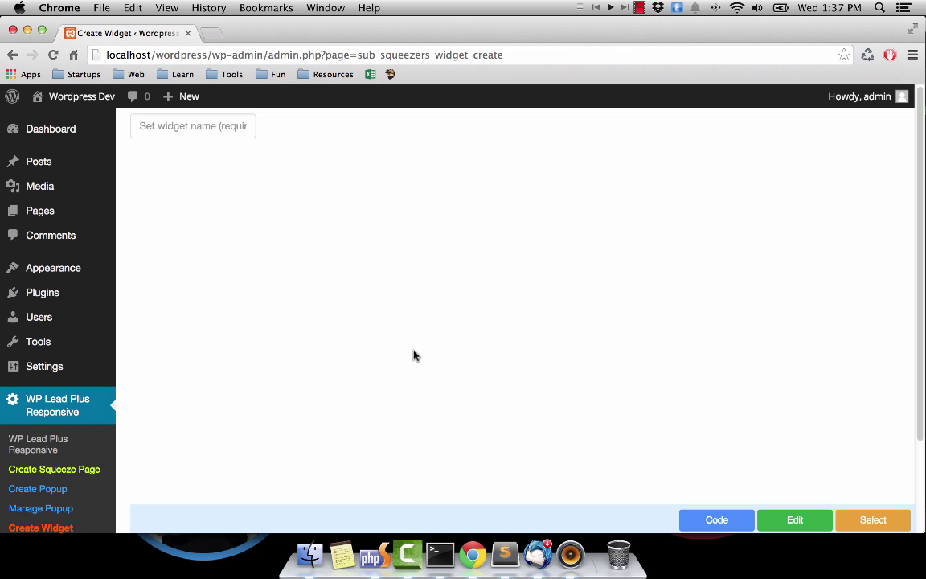
Step: Go to the WP Lead Plus Responsive Manage Popup page from the admin menu
{"action": "scroll", "coordinate": [380, 359], "scroll_direction": "down", "scroll_amount": 3}
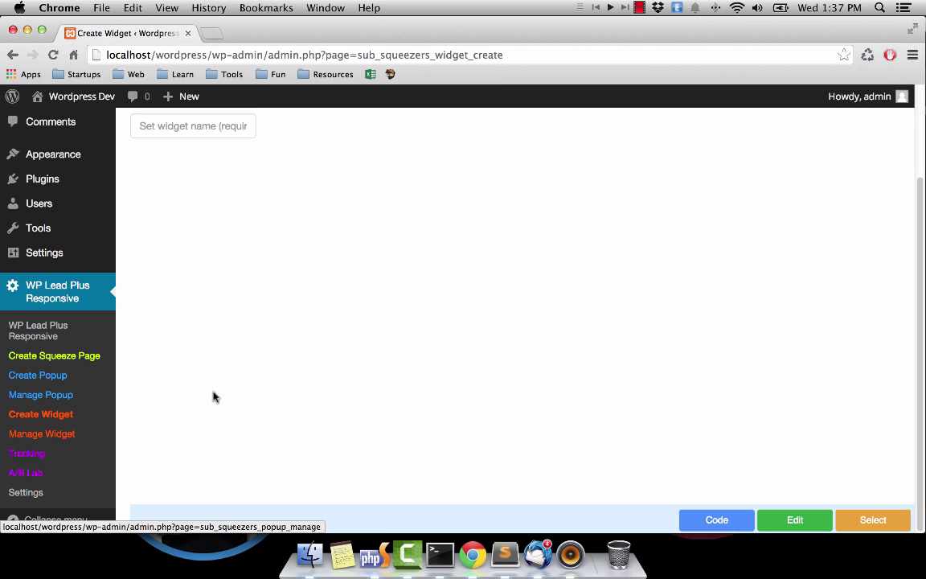
{"action": "left_click", "coordinate": [73, 397]}
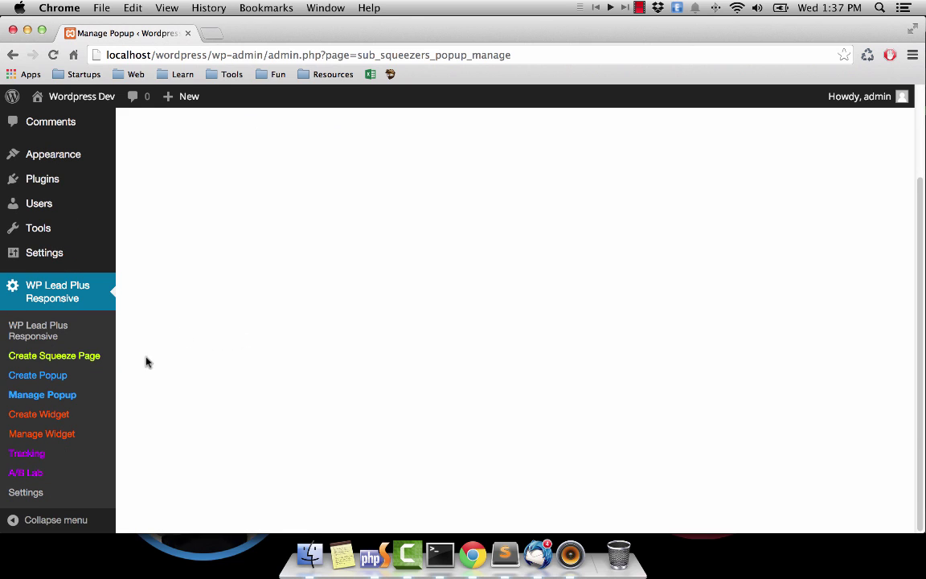
Step: Open the Manage Widget page and look over its create-or-edit option choices
{"action": "left_click", "coordinate": [68, 435]}
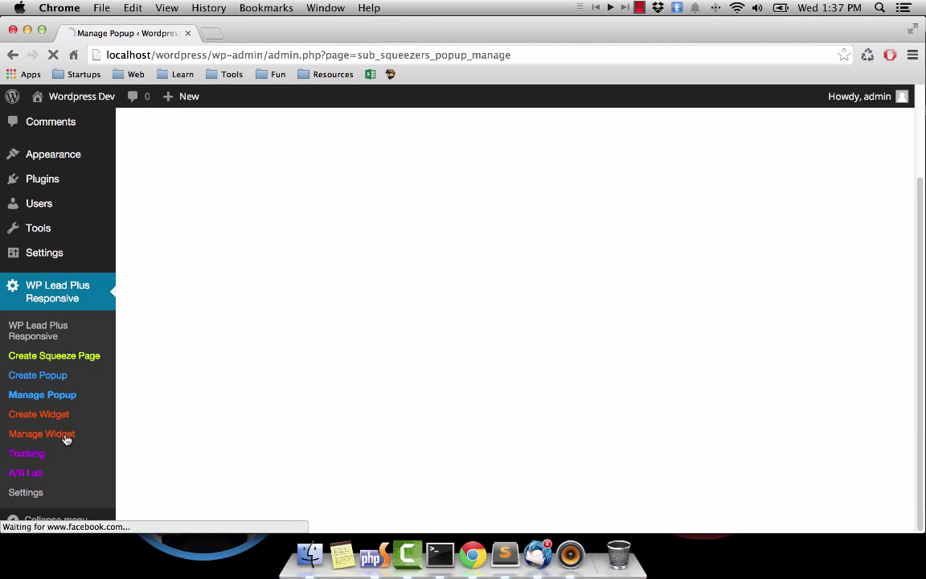
{"action": "scroll", "coordinate": [241, 433], "scroll_direction": "down", "scroll_amount": 3}
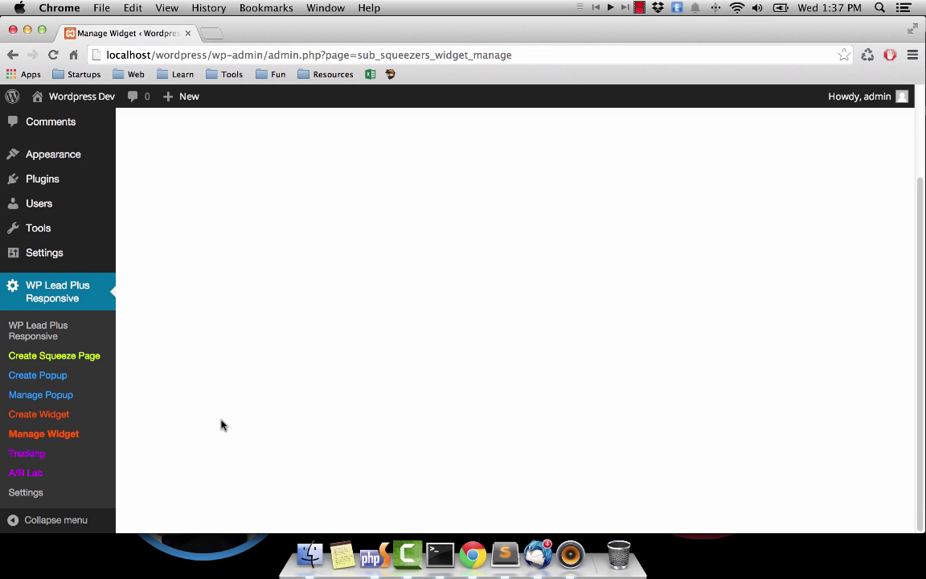
{"action": "scroll", "coordinate": [229, 415], "scroll_direction": "up", "scroll_amount": 3}
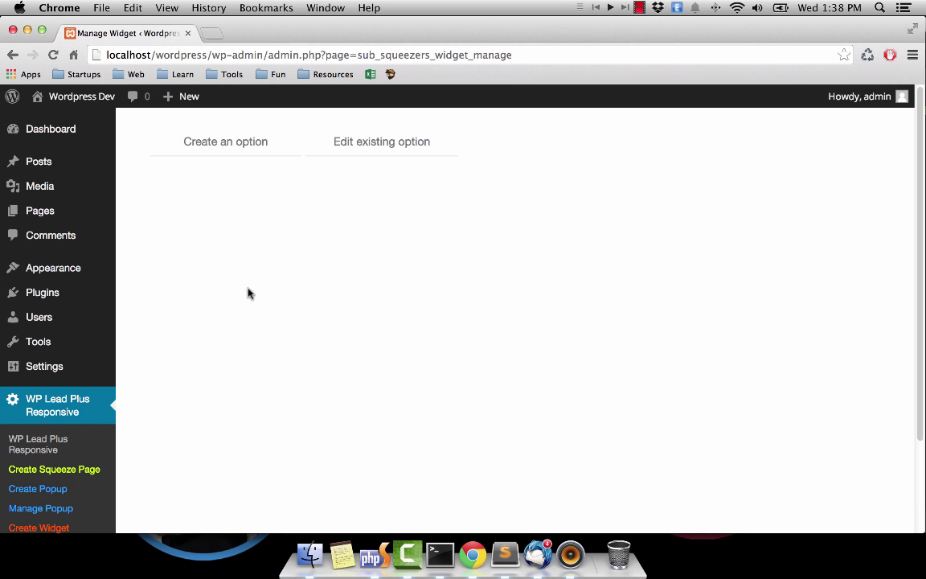
{"action": "scroll", "coordinate": [225, 365], "scroll_direction": "down", "scroll_amount": 3}
{"action": "scroll", "coordinate": [200, 349], "scroll_direction": "up", "scroll_amount": 3}
{"action": "scroll", "coordinate": [196, 355], "scroll_direction": "down", "scroll_amount": 3}
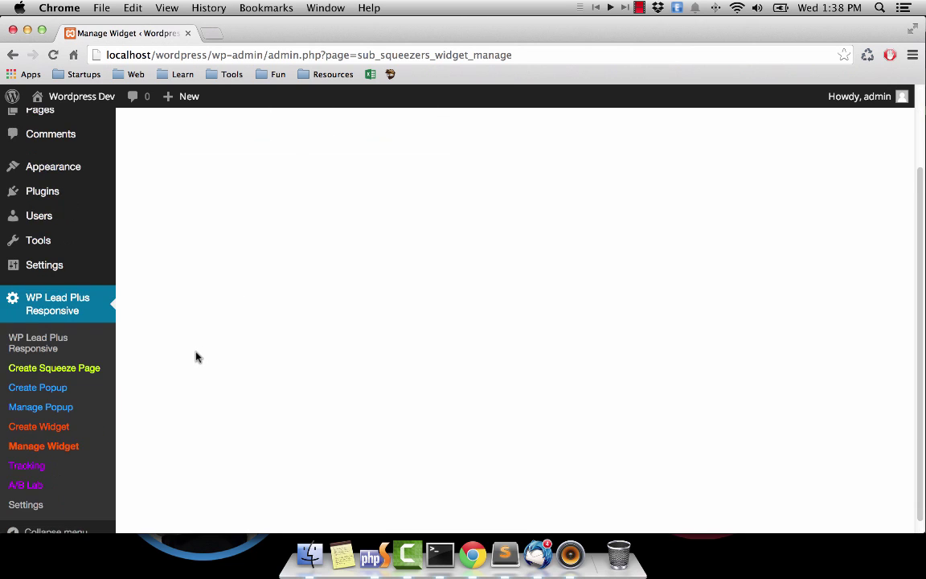
{"action": "scroll", "coordinate": [75, 423], "scroll_direction": "up", "scroll_amount": 3}
{"action": "scroll", "coordinate": [138, 420], "scroll_direction": "down", "scroll_amount": 3}
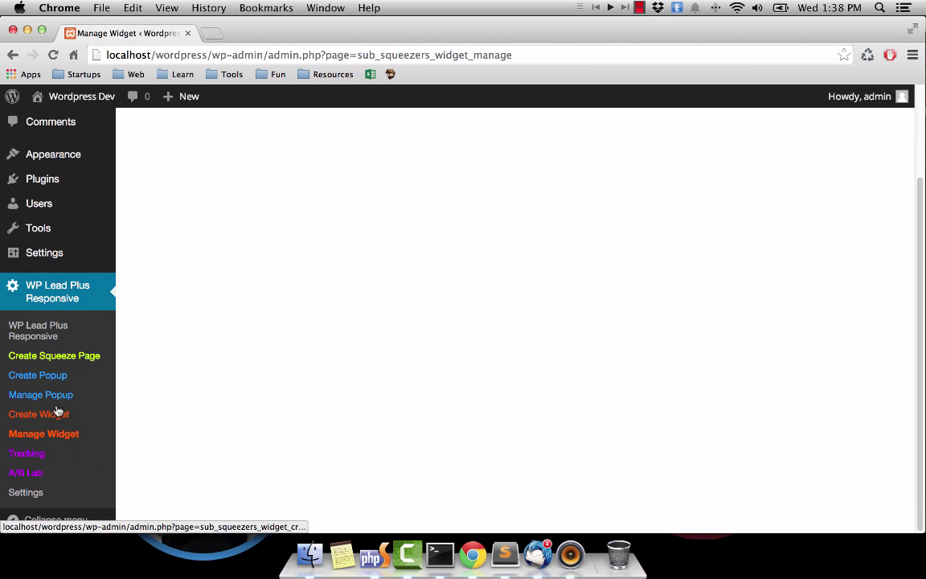
Step: Load the 'free ebook download 3' widget for editing in a new tab, then return to Manage Widget
{"action": "left_click", "coordinate": [50, 413], "text": "super"}
{"action": "left_click", "coordinate": [278, 36]}
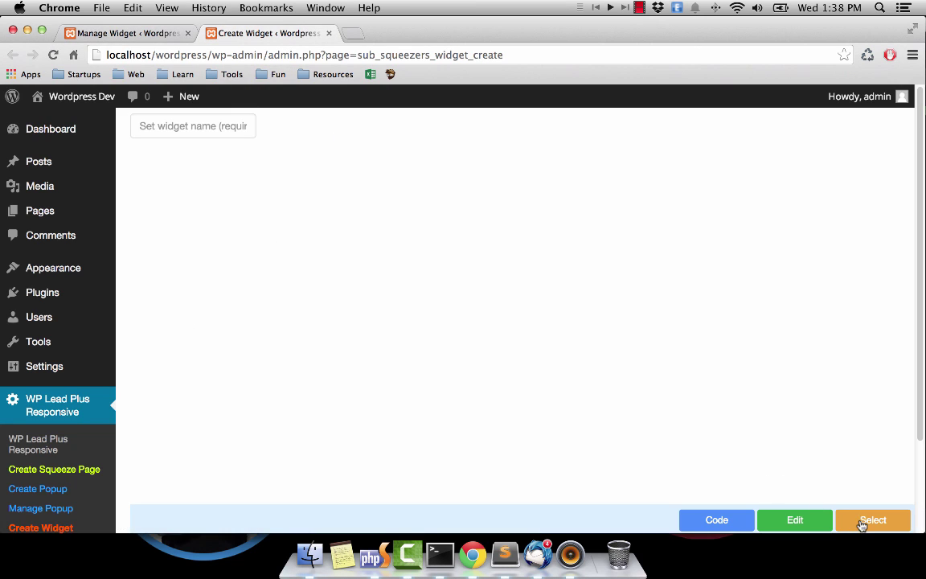
{"action": "left_click", "coordinate": [795, 520]}
{"action": "left_click", "coordinate": [859, 488]}
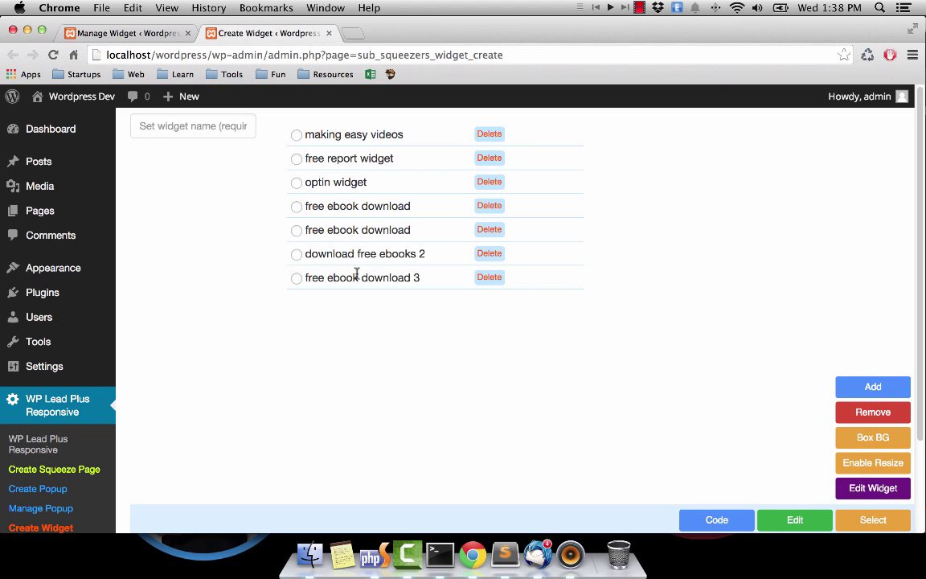
{"action": "left_click", "coordinate": [297, 280]}
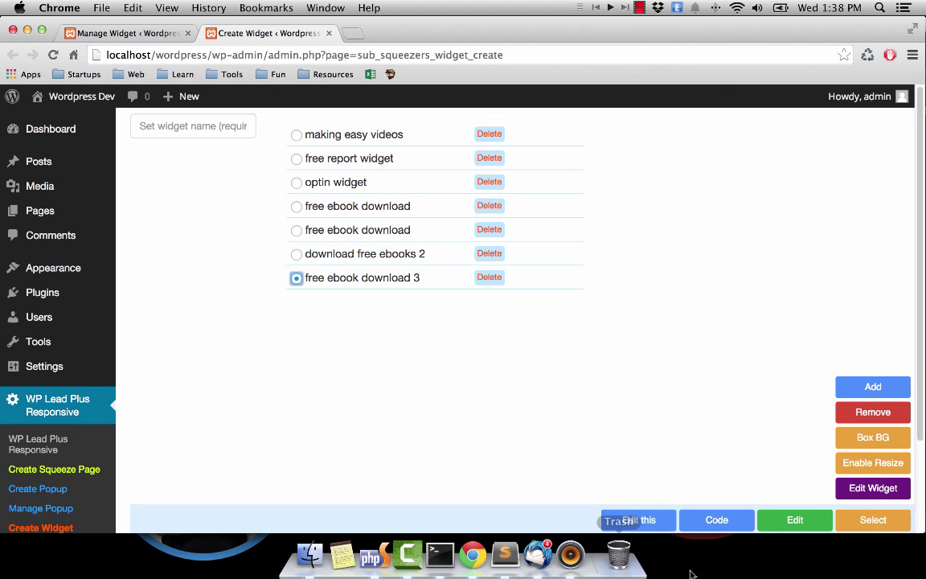
{"action": "left_click", "coordinate": [643, 521]}
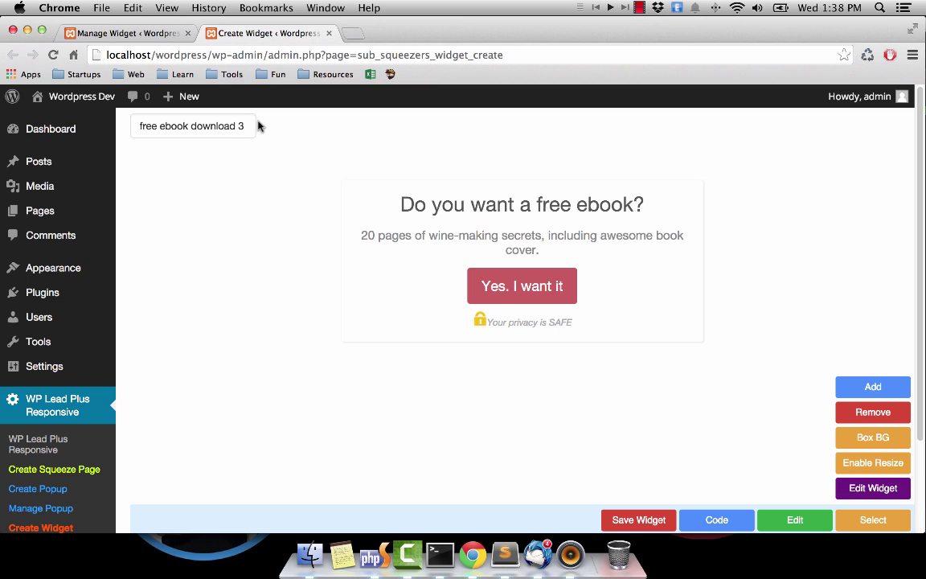
{"action": "left_click", "coordinate": [137, 37]}
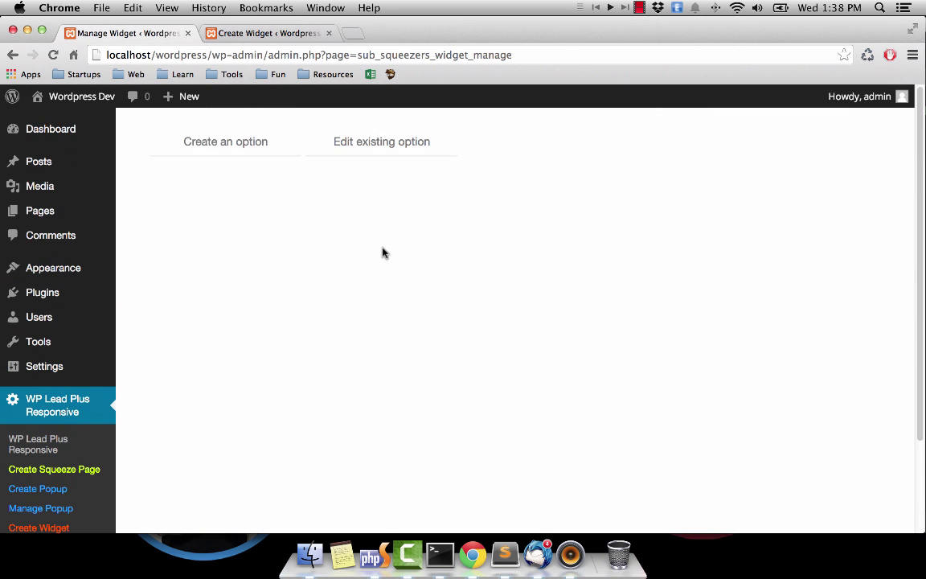
{"action": "left_click", "coordinate": [280, 36]}
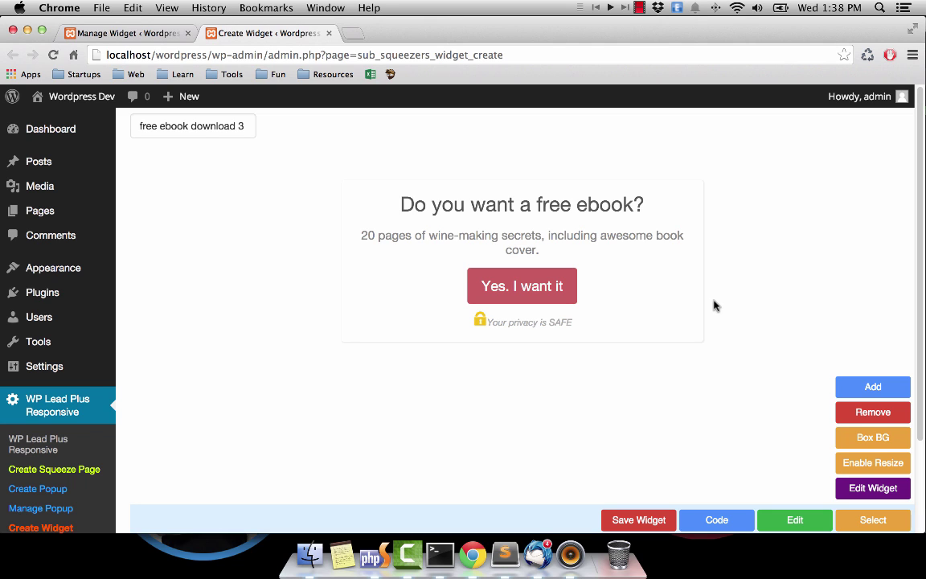
{"action": "left_click", "coordinate": [124, 33]}
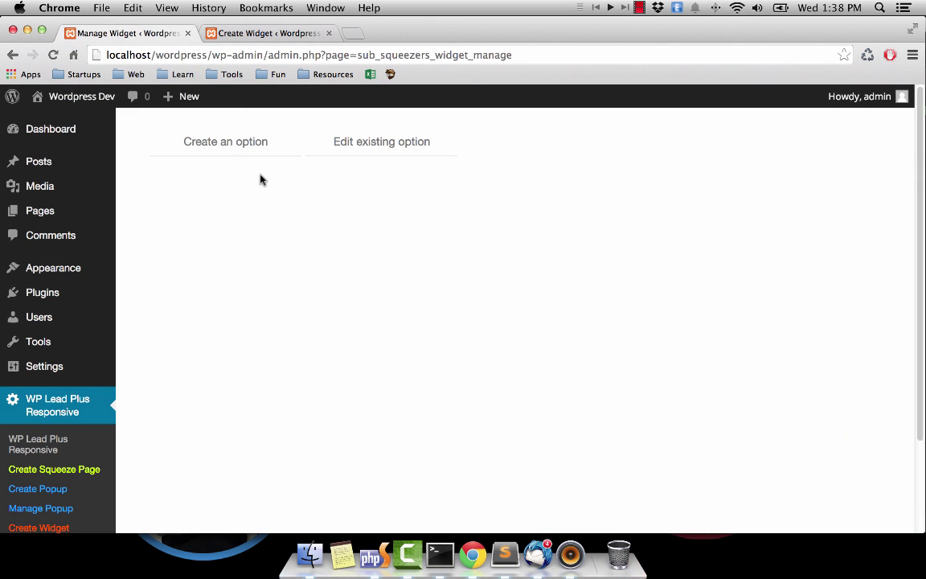
Step: Create a display option named 'option for ebook download 3' using the 'free ebook download 3' widget
{"action": "left_click", "coordinate": [251, 145]}
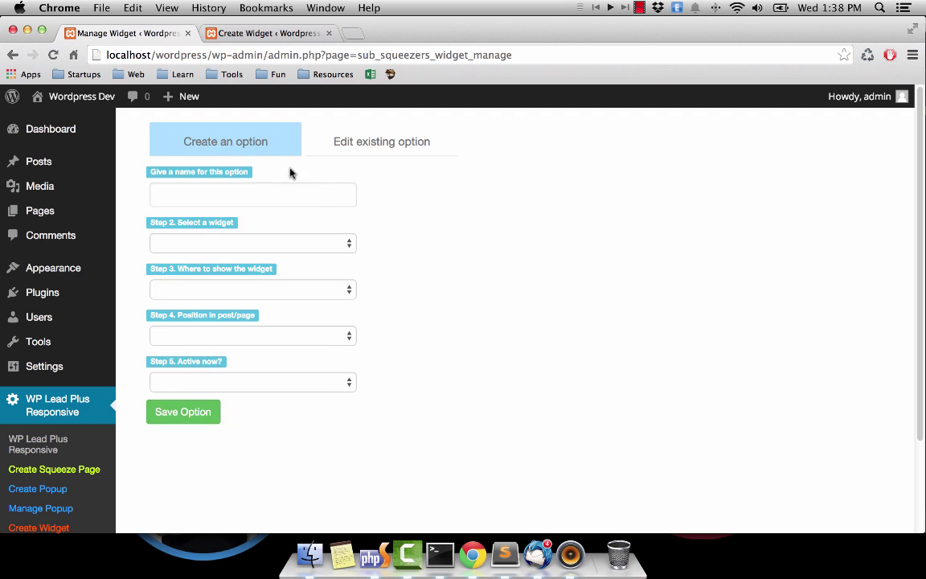
{"action": "left_click", "coordinate": [242, 196]}
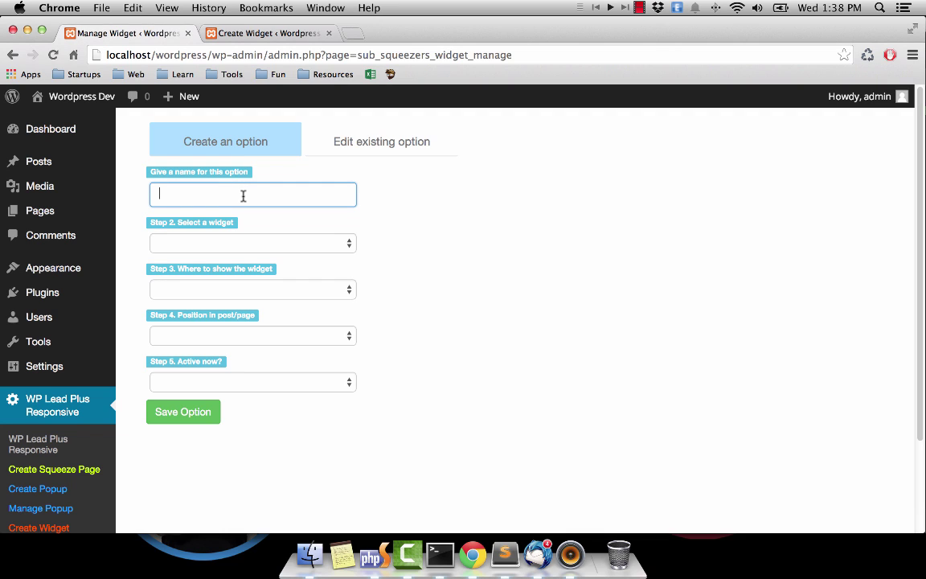
{"action": "type", "text": "option for ebook download 3"}
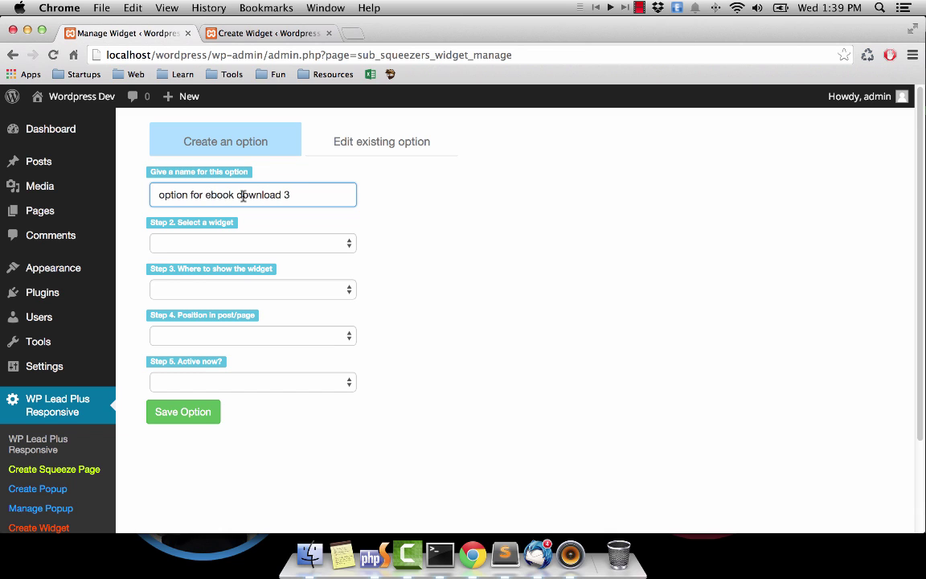
{"action": "left_click", "coordinate": [331, 243]}
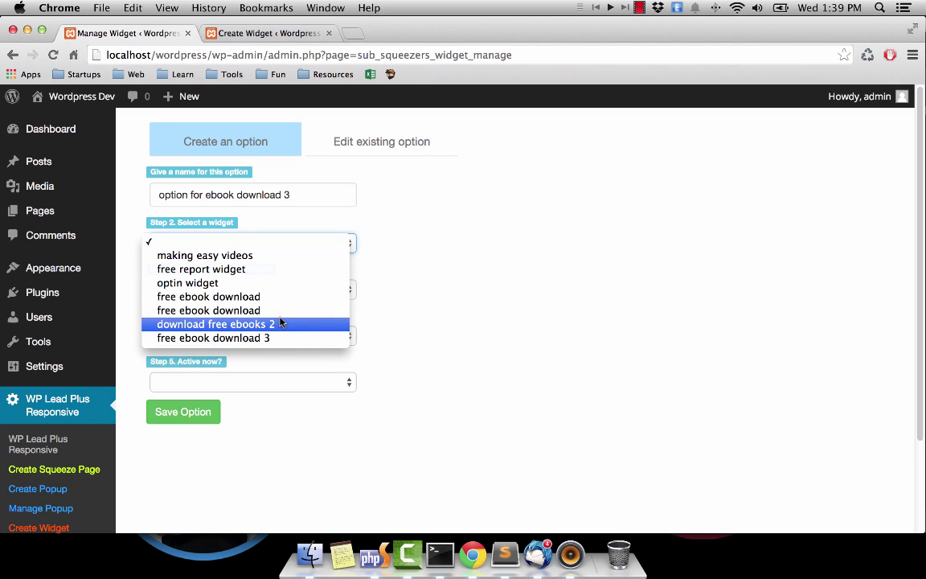
{"action": "left_click", "coordinate": [238, 339]}
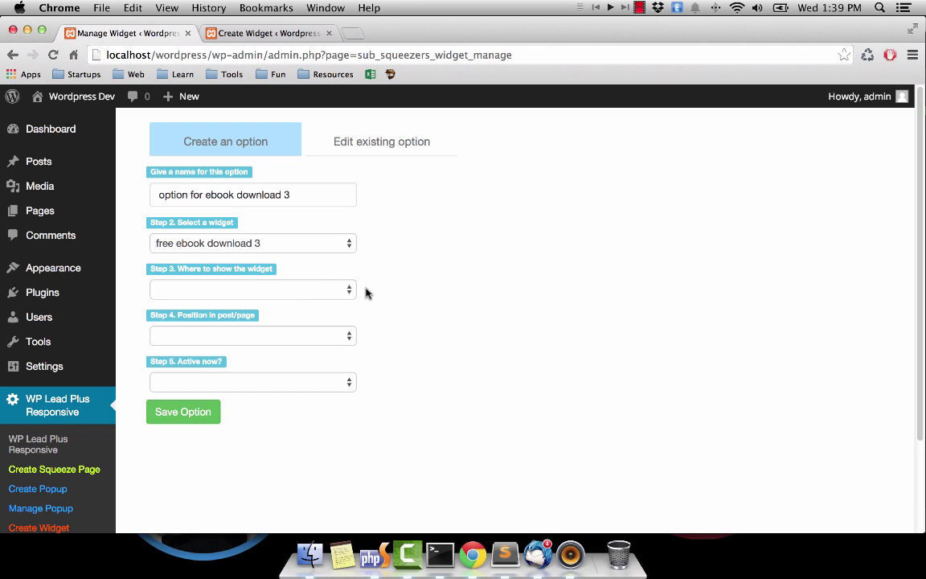
Step: Set the option to show the widget on all pages/posts instead of the shortcode option
{"action": "left_click", "coordinate": [335, 291]}
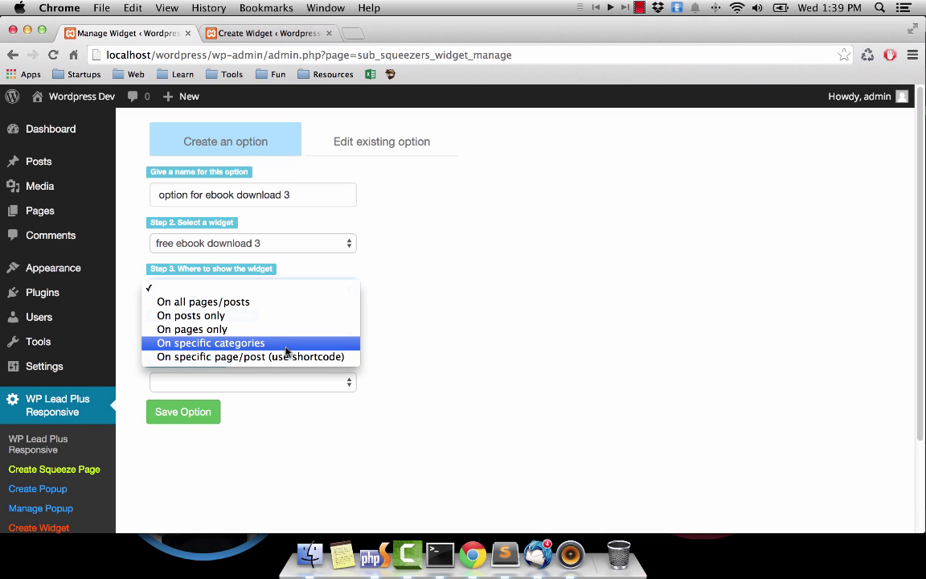
{"action": "left_click", "coordinate": [241, 362]}
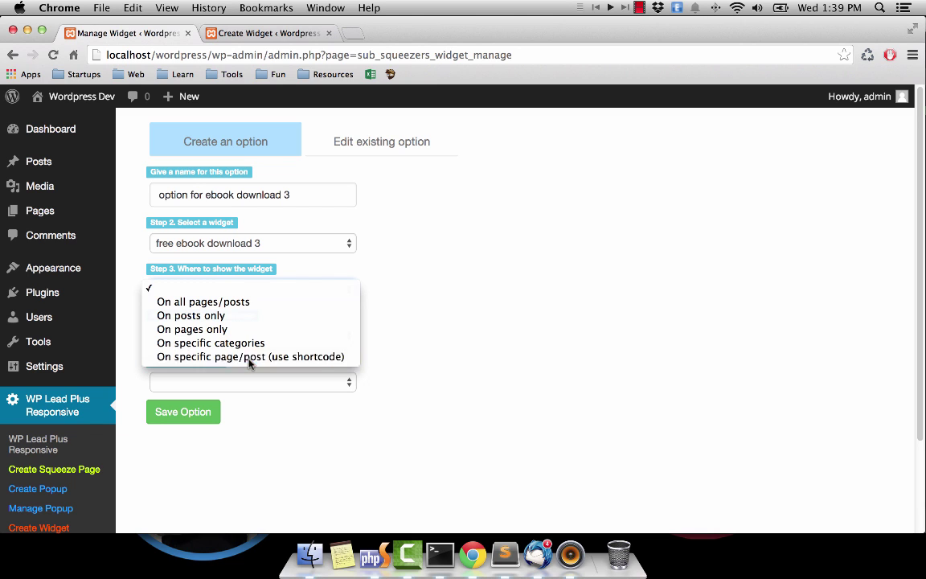
{"action": "left_click", "coordinate": [296, 291]}
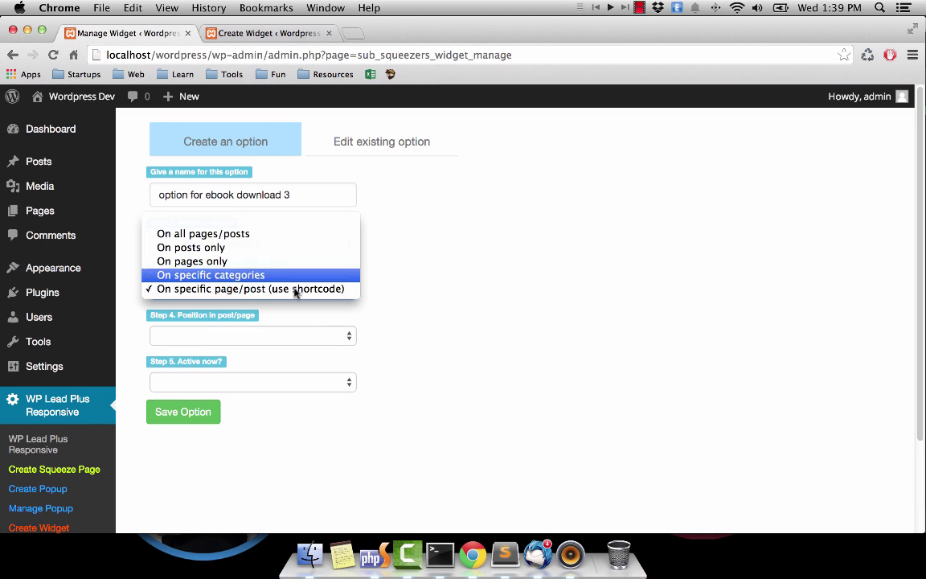
{"action": "left_click", "coordinate": [226, 239]}
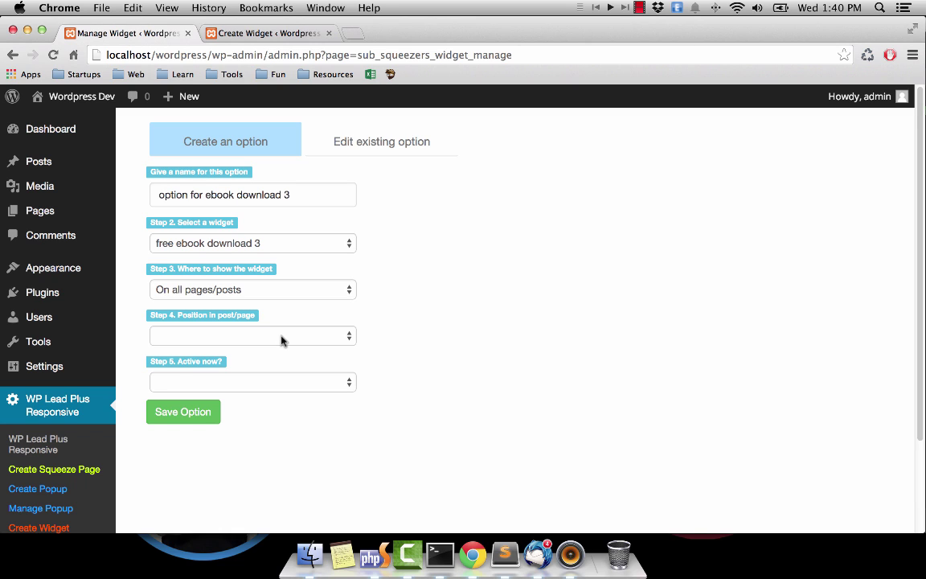
Step: Set the widget's position in posts to Top
{"action": "left_click", "coordinate": [282, 341]}
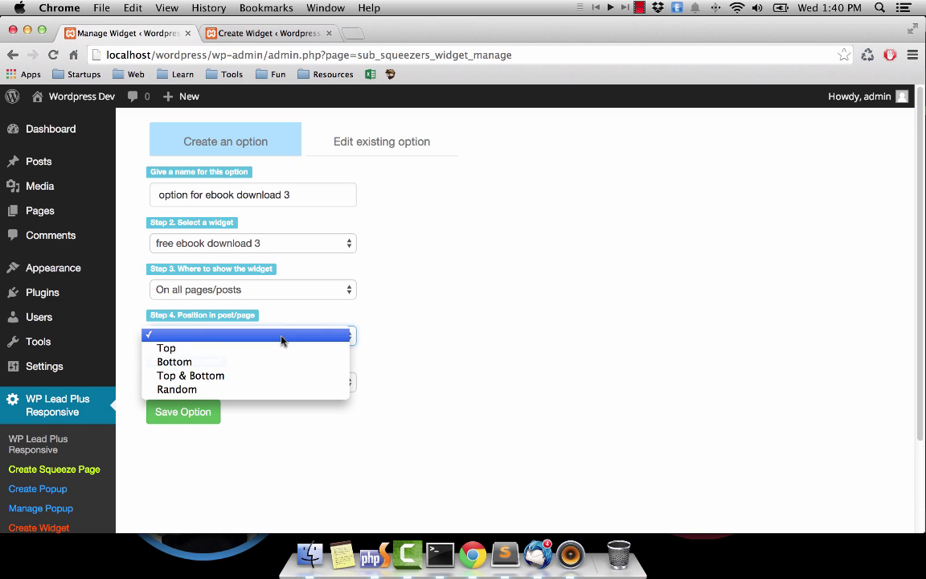
{"action": "left_click", "coordinate": [213, 351]}
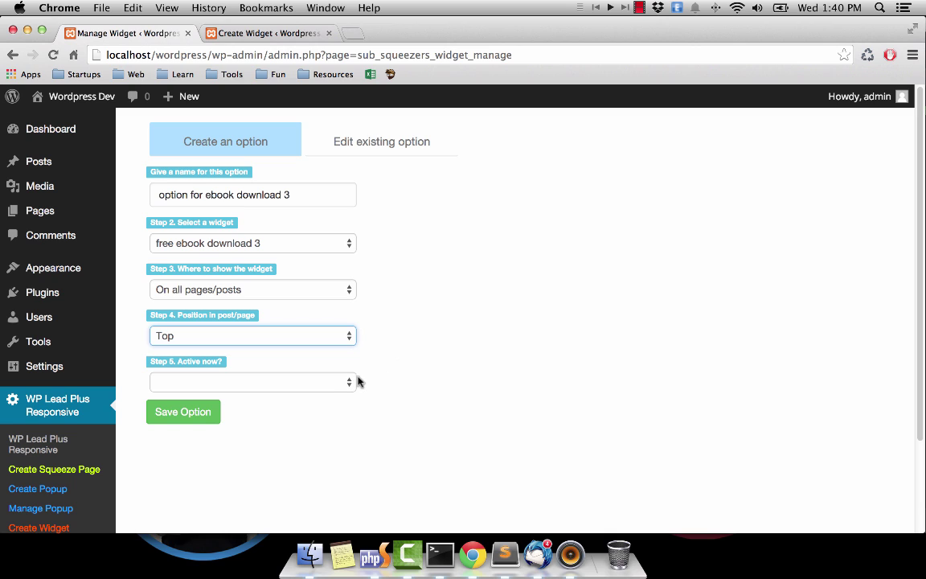
{"action": "left_click", "coordinate": [315, 384]}
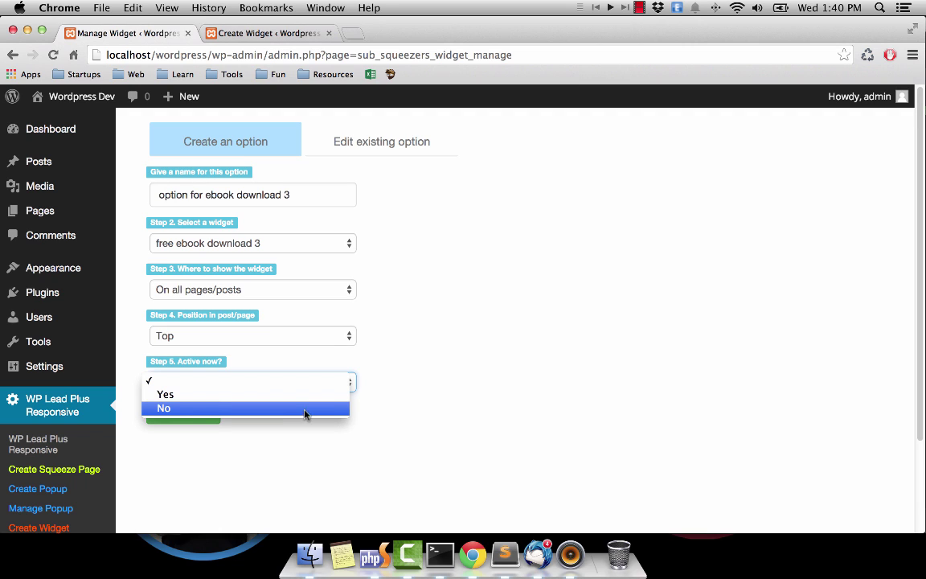
Step: Set the option active, save it, and open the site's home page in a new tab
{"action": "left_click", "coordinate": [300, 396]}
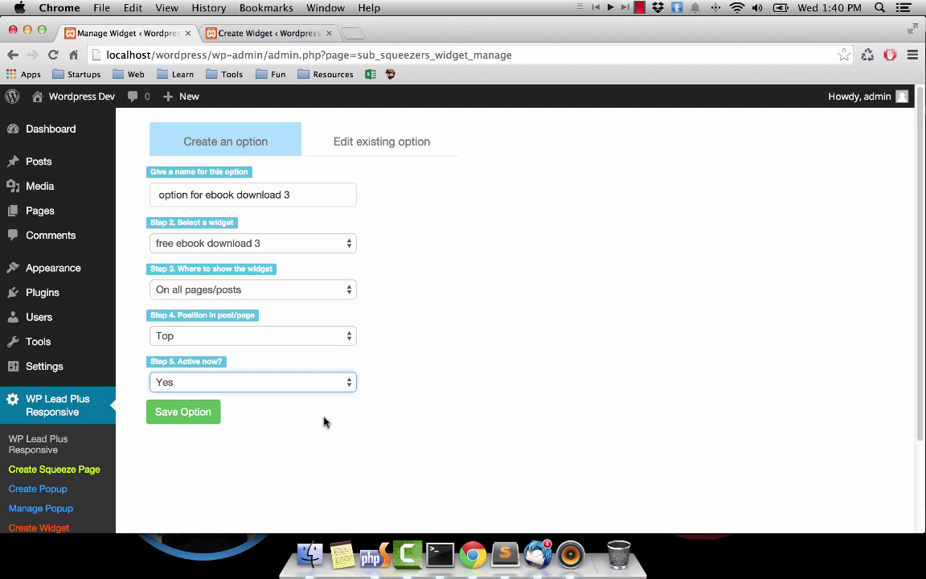
{"action": "left_click", "coordinate": [197, 416]}
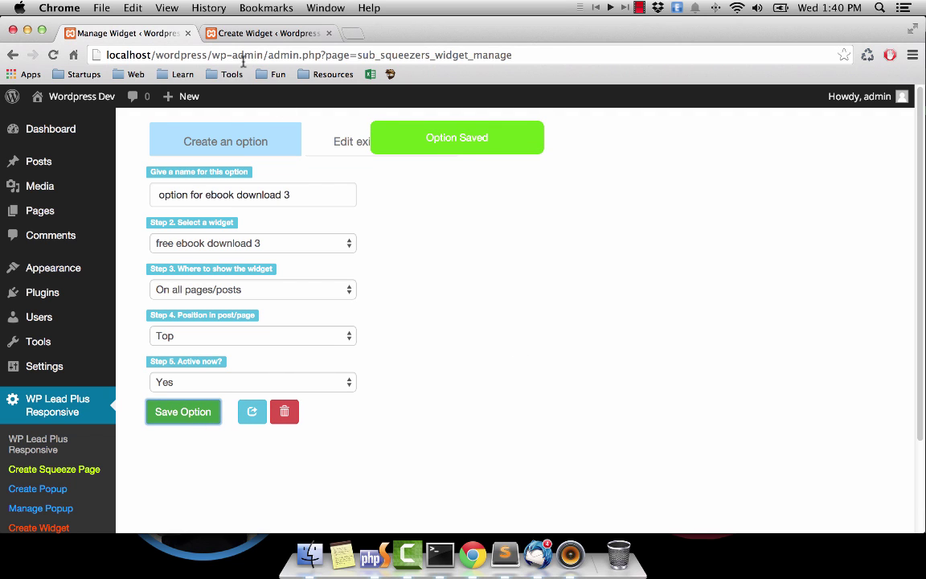
{"action": "left_click", "coordinate": [103, 97], "text": "super"}
{"action": "left_click", "coordinate": [396, 33]}
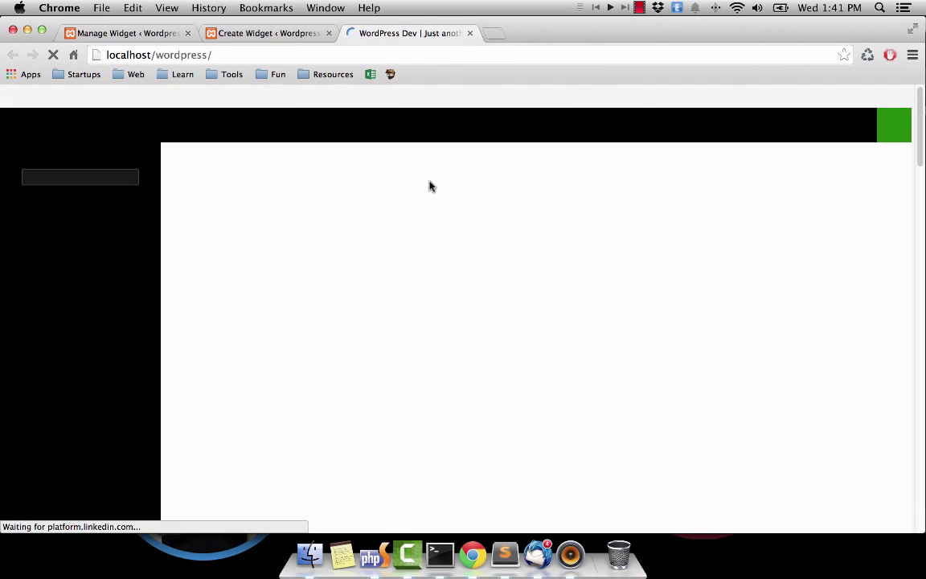
Step: Check that the ebook opt-in box appears atop the 'Hagel Resigns' post, then close that tab
{"action": "left_click", "coordinate": [394, 211]}
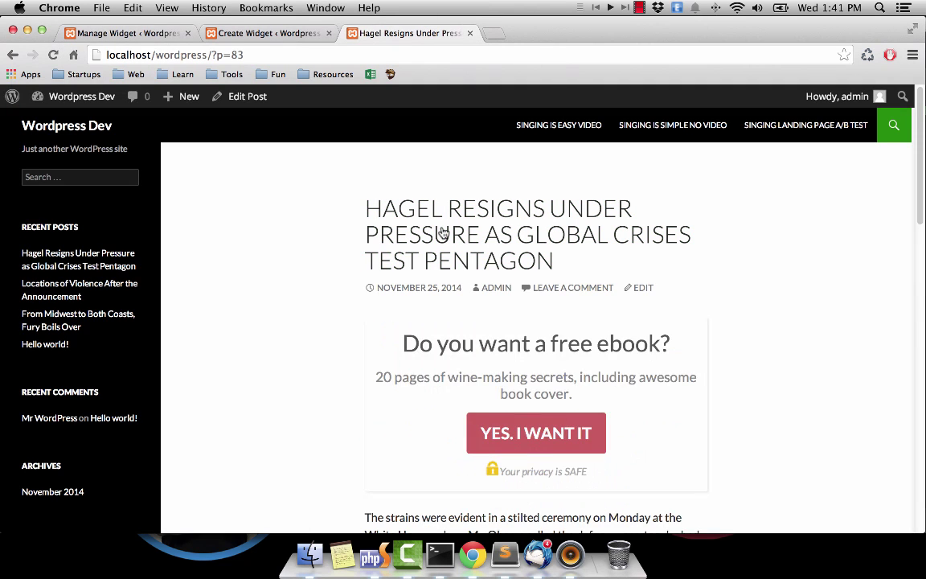
{"action": "scroll", "coordinate": [455, 269], "scroll_direction": "down", "scroll_amount": 2}
{"action": "left_click_drag", "start_coordinate": [408, 286], "coordinate": [621, 286]}
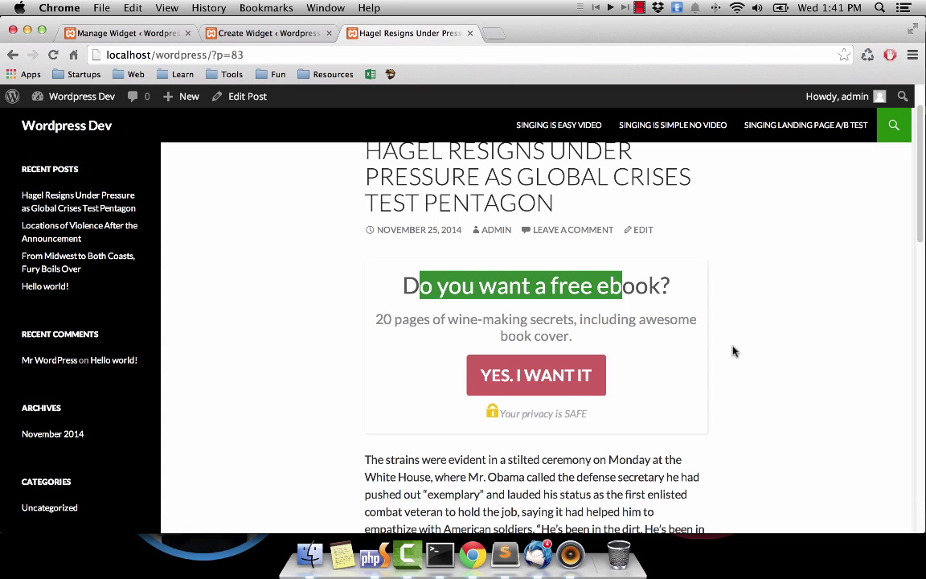
{"action": "scroll", "coordinate": [732, 350], "scroll_direction": "down", "scroll_amount": 1}
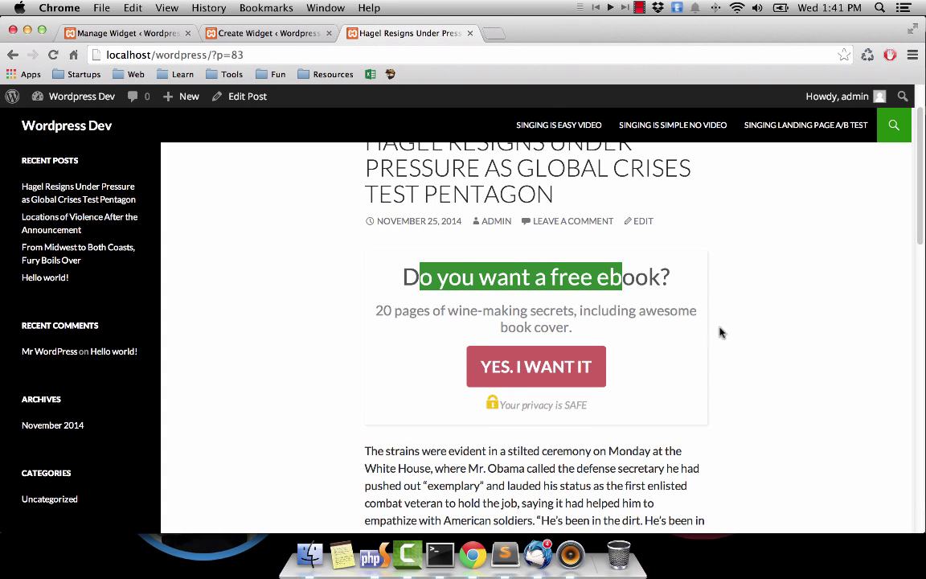
{"action": "left_click", "coordinate": [470, 34]}
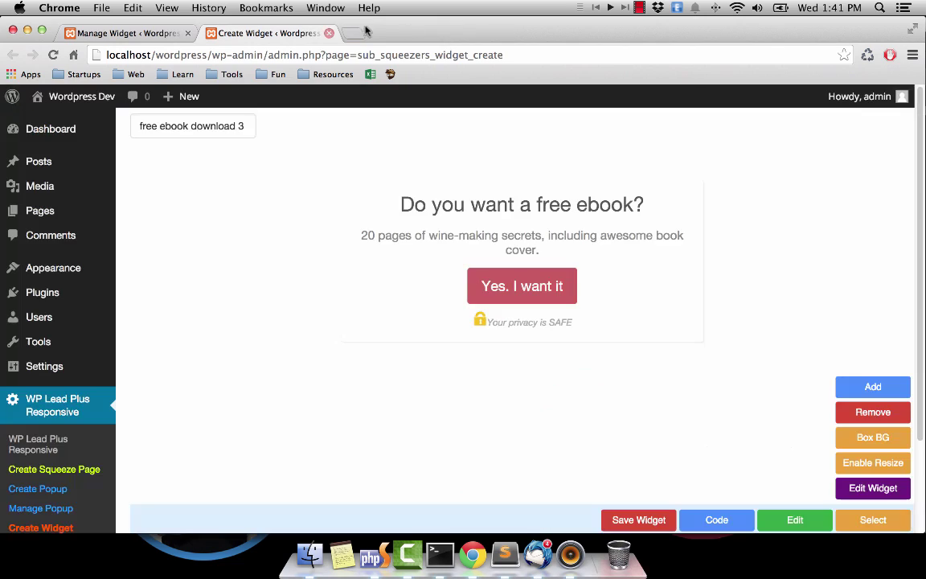